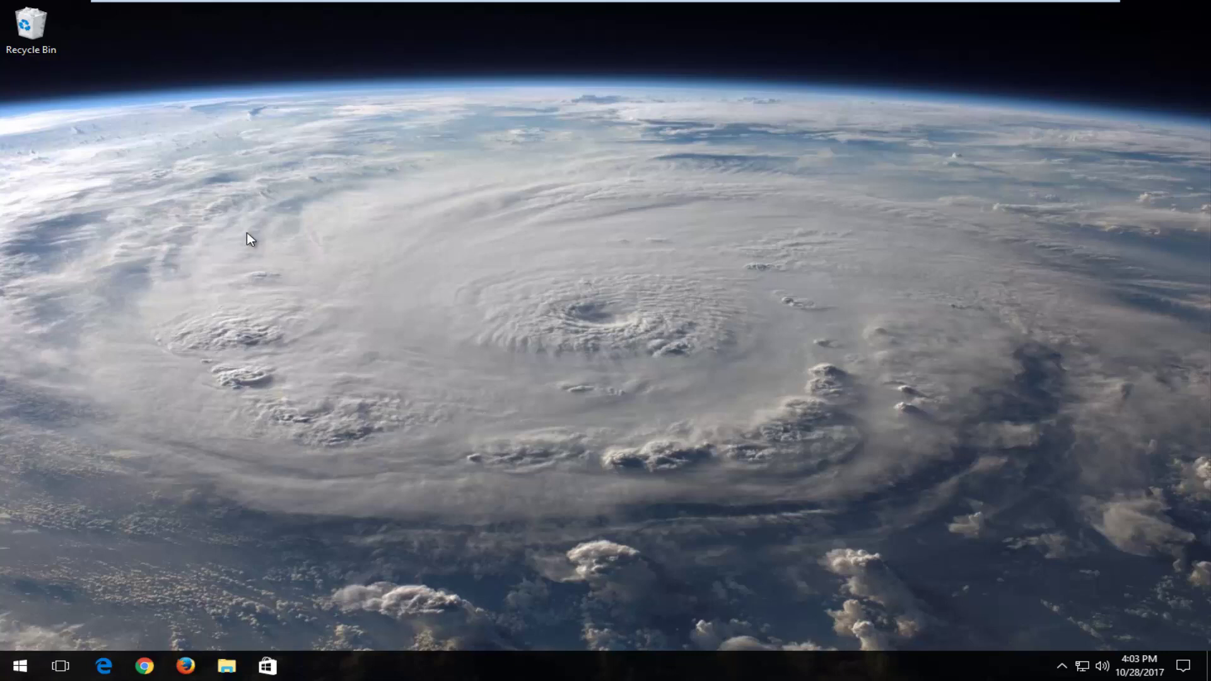
# Launch Registry Editor as administrator from a Start menu regedit search, approving the UAC prompt.
pyautogui.click(19, 666)
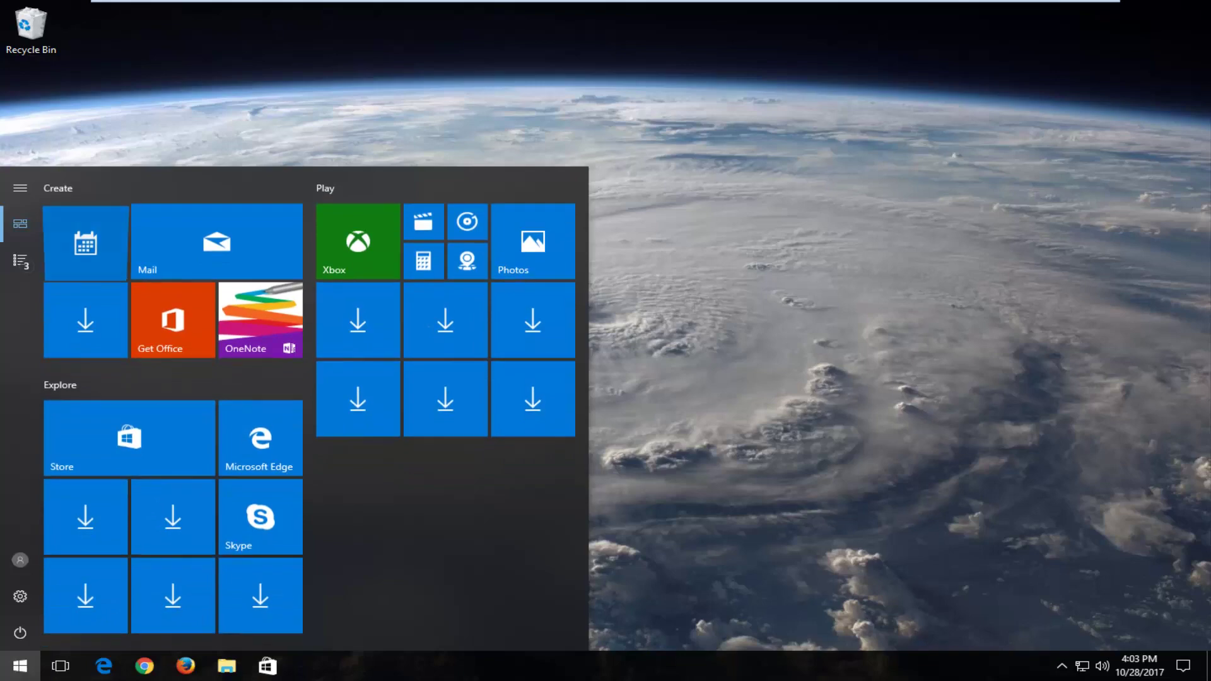
pyautogui.write('regedit')
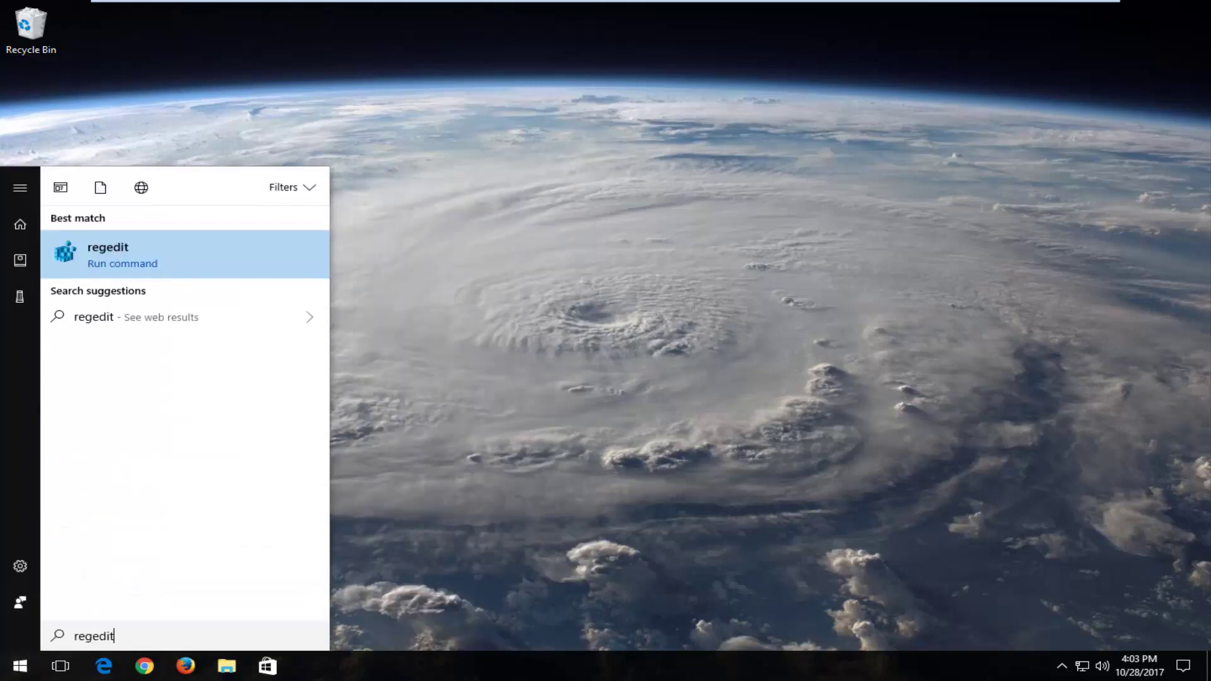
pyautogui.rightClick(95, 255)
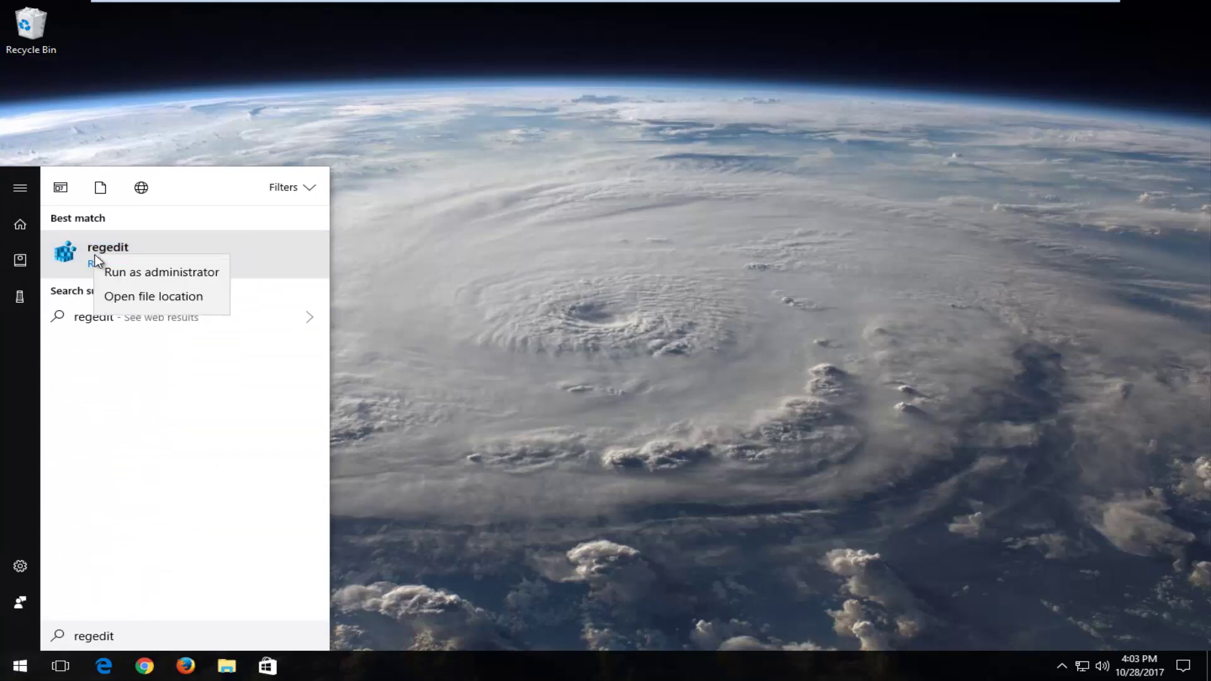
pyautogui.click(123, 272)
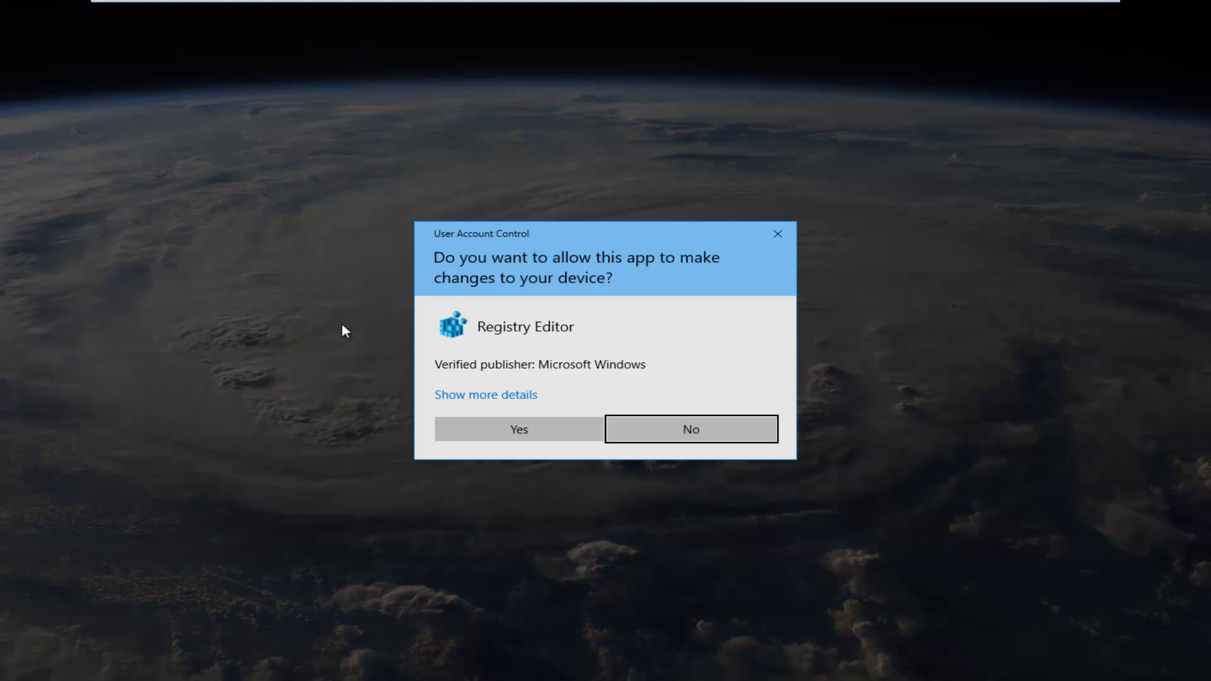
pyautogui.click(518, 429)
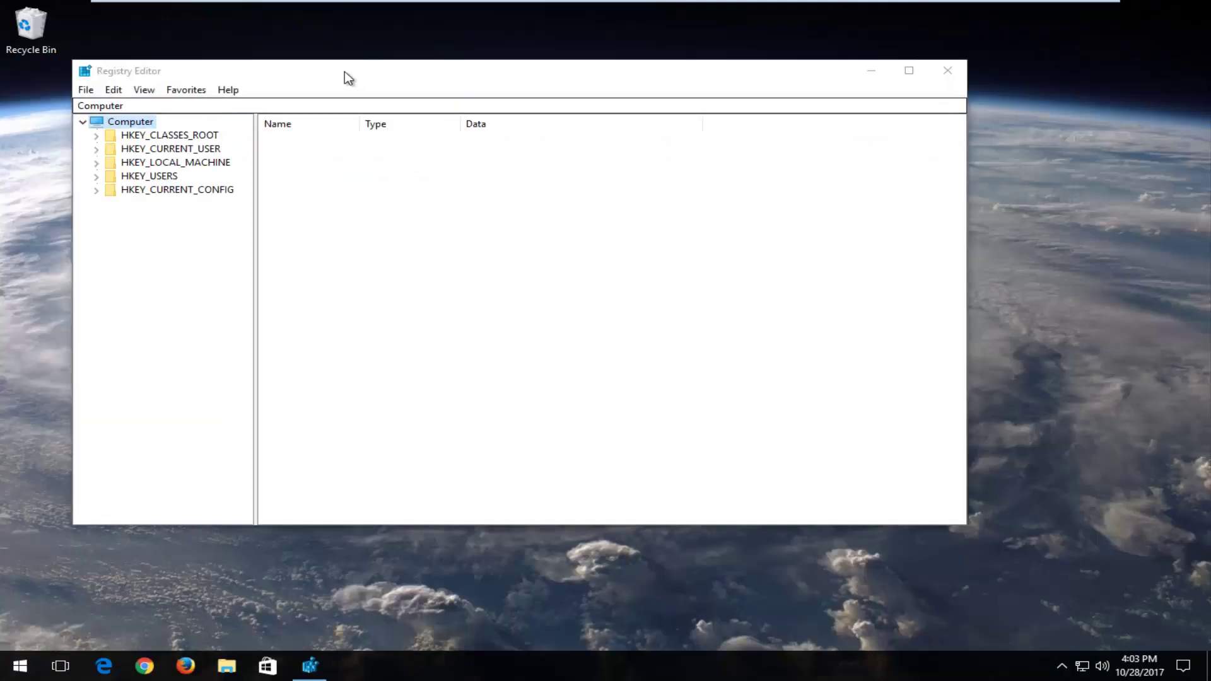
# Reposition the window and expand HKEY_LOCAL_MACHINE > SOFTWARE > Microsoft in the key tree.
pyautogui.moveTo(345, 72); pyautogui.dragTo(470, 86)
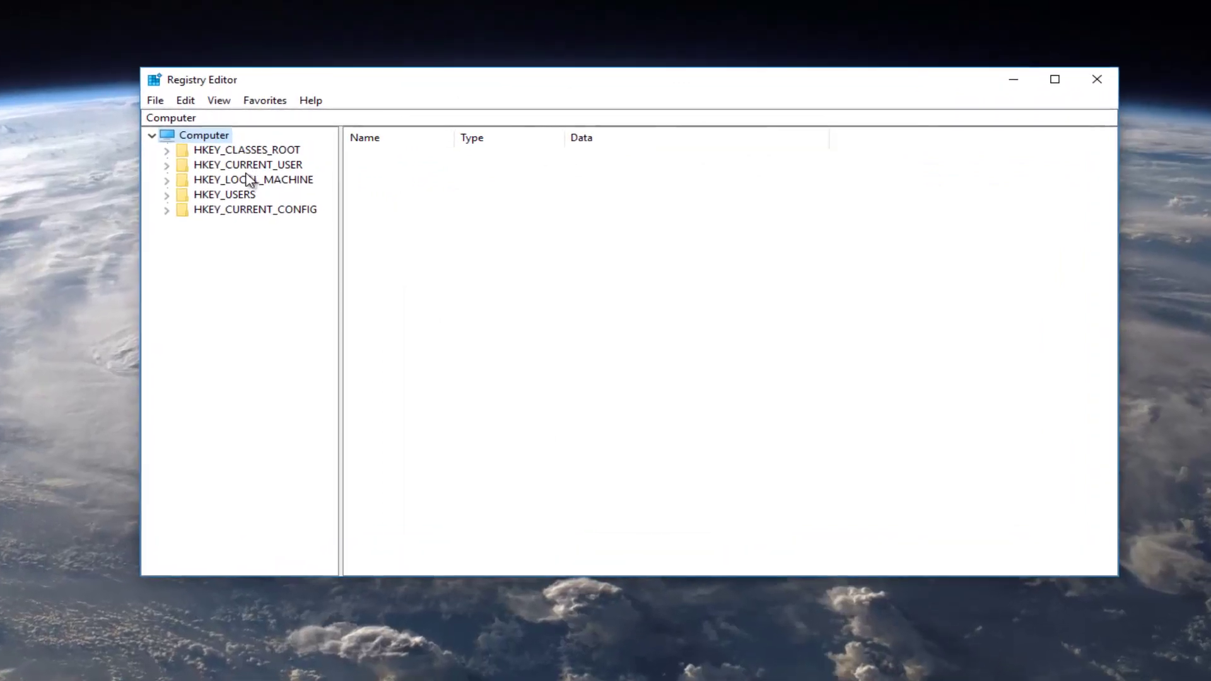
pyautogui.click(249, 181)
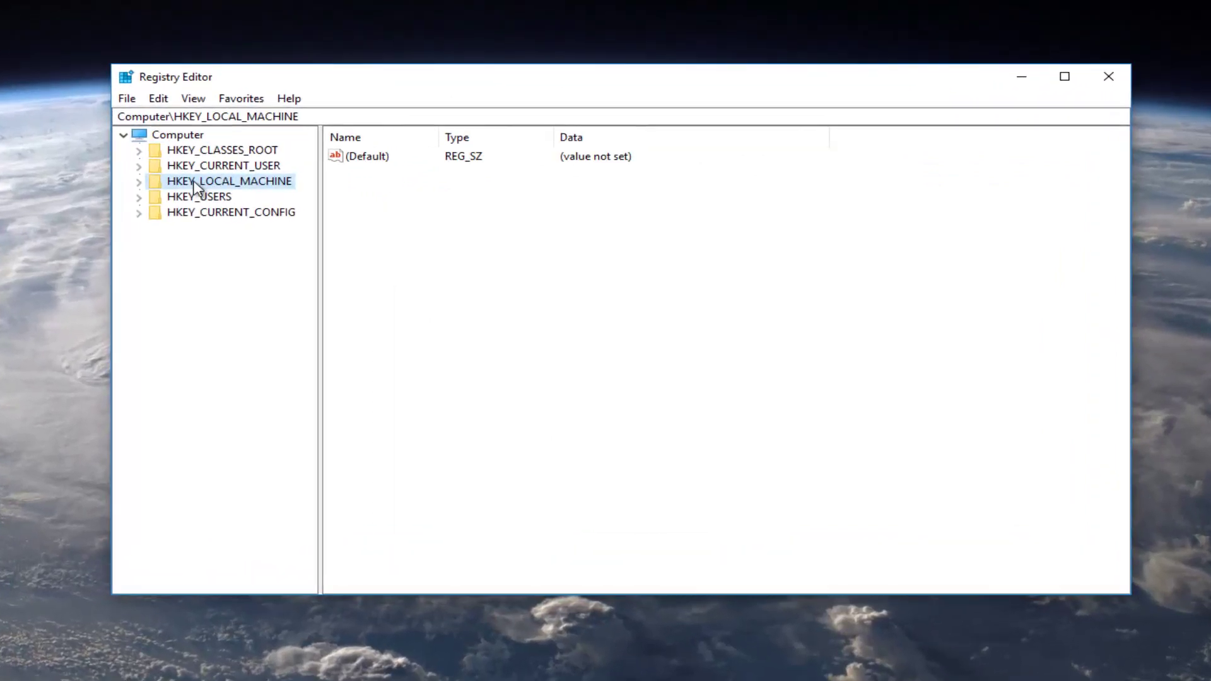
pyautogui.click(85, 185)
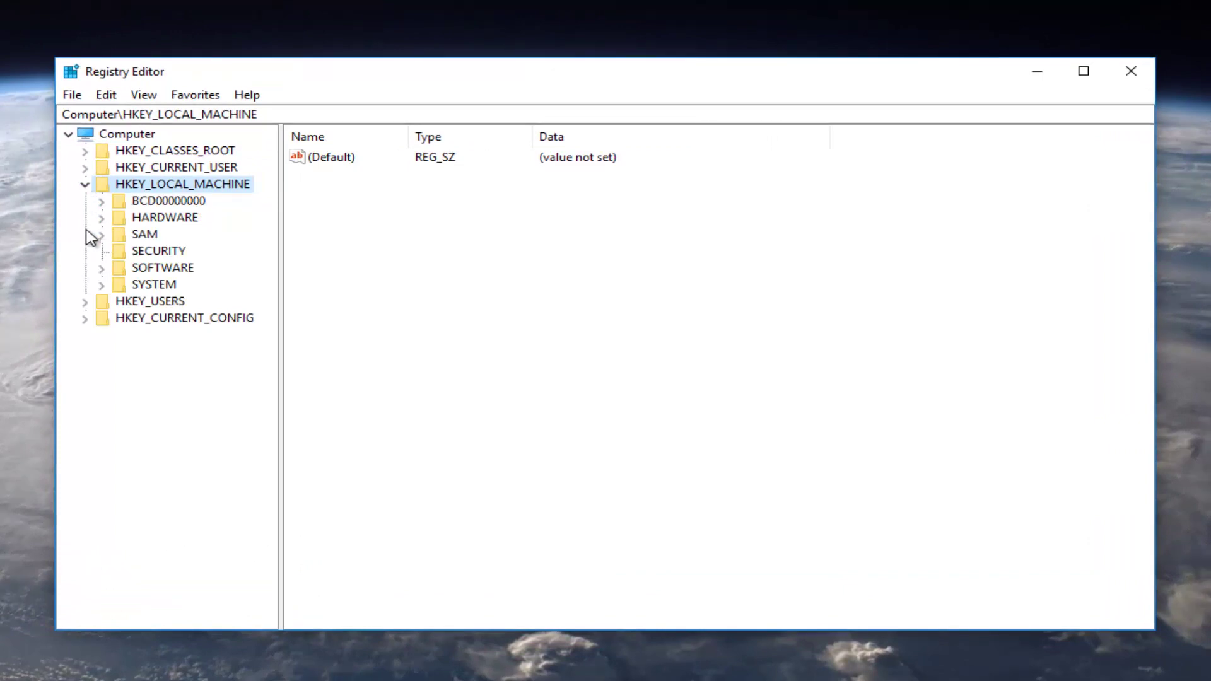
pyautogui.click(102, 269)
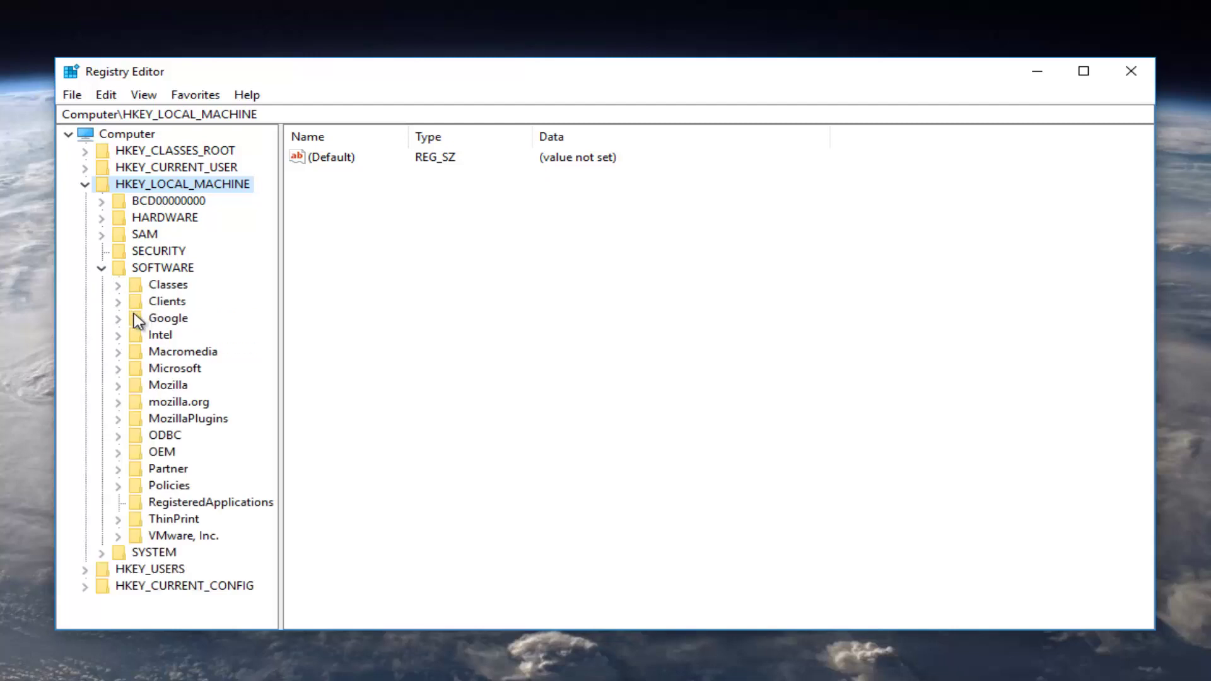
pyautogui.click(119, 370)
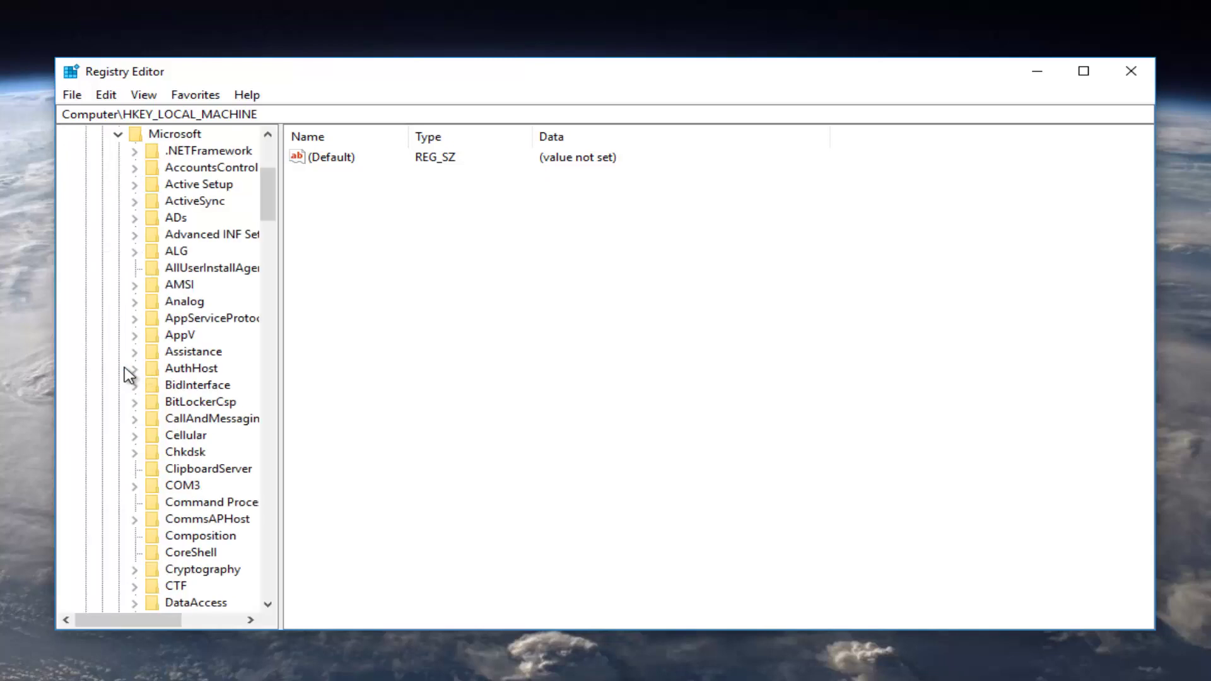
# Expand the Windows key and select CurrentVersion to list its values.
pyautogui.scroll(-5, 124, 372)
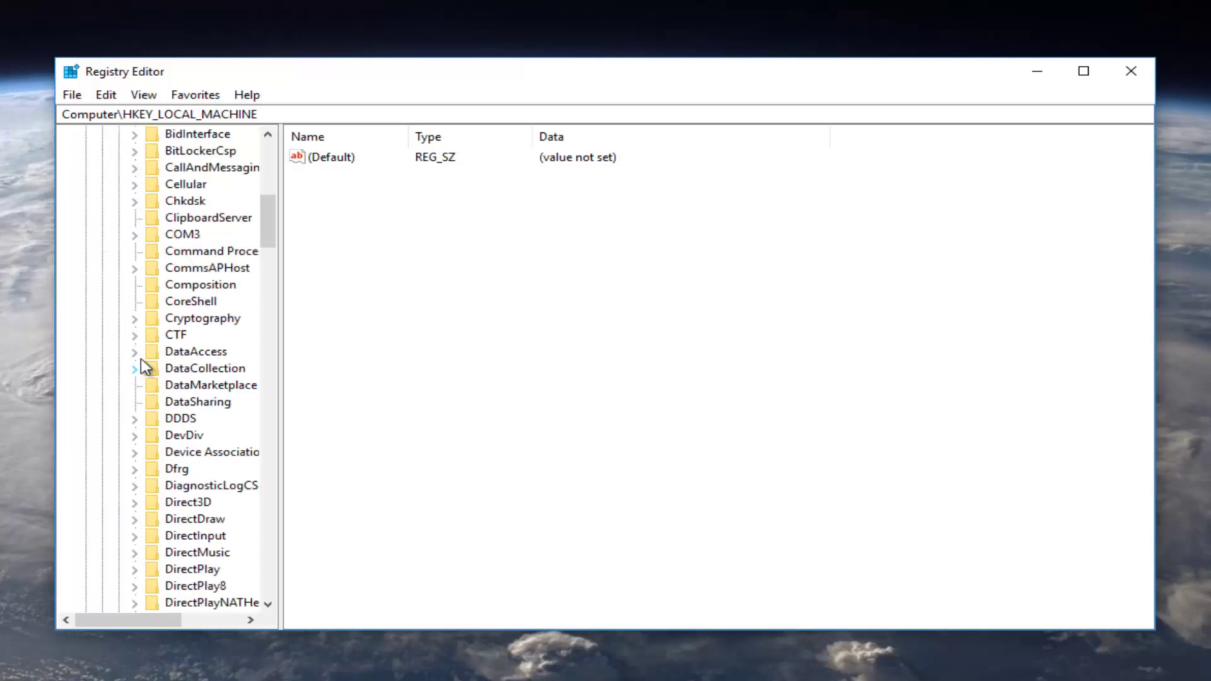
pyautogui.scroll(-6, 145, 367)
pyautogui.moveTo(282, 271); pyautogui.dragTo(391, 270)
pyautogui.scroll(-20, 240, 341)
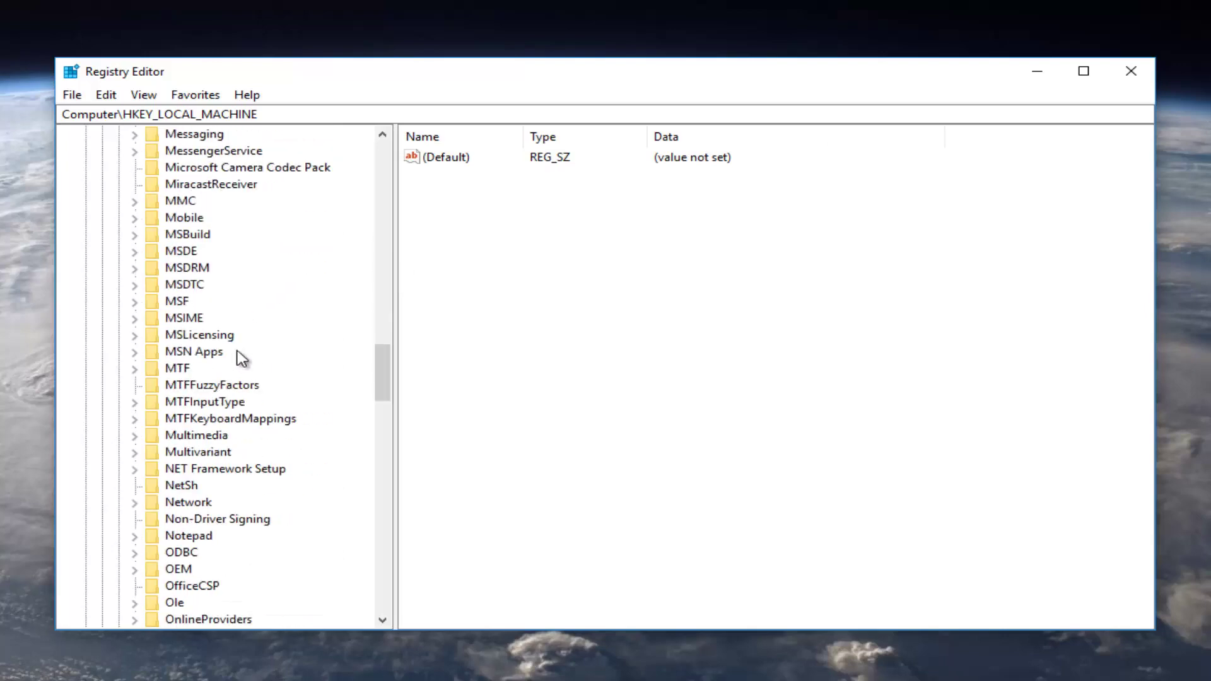
pyautogui.scroll(-20, 240, 355)
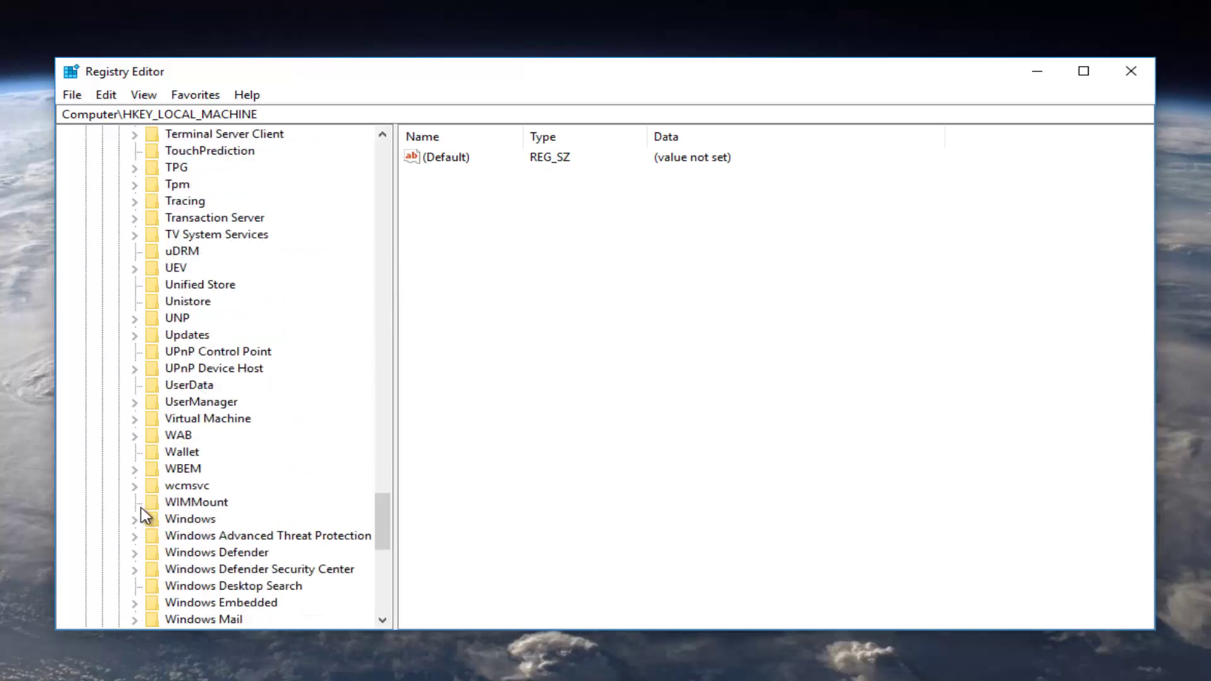
pyautogui.click(136, 519)
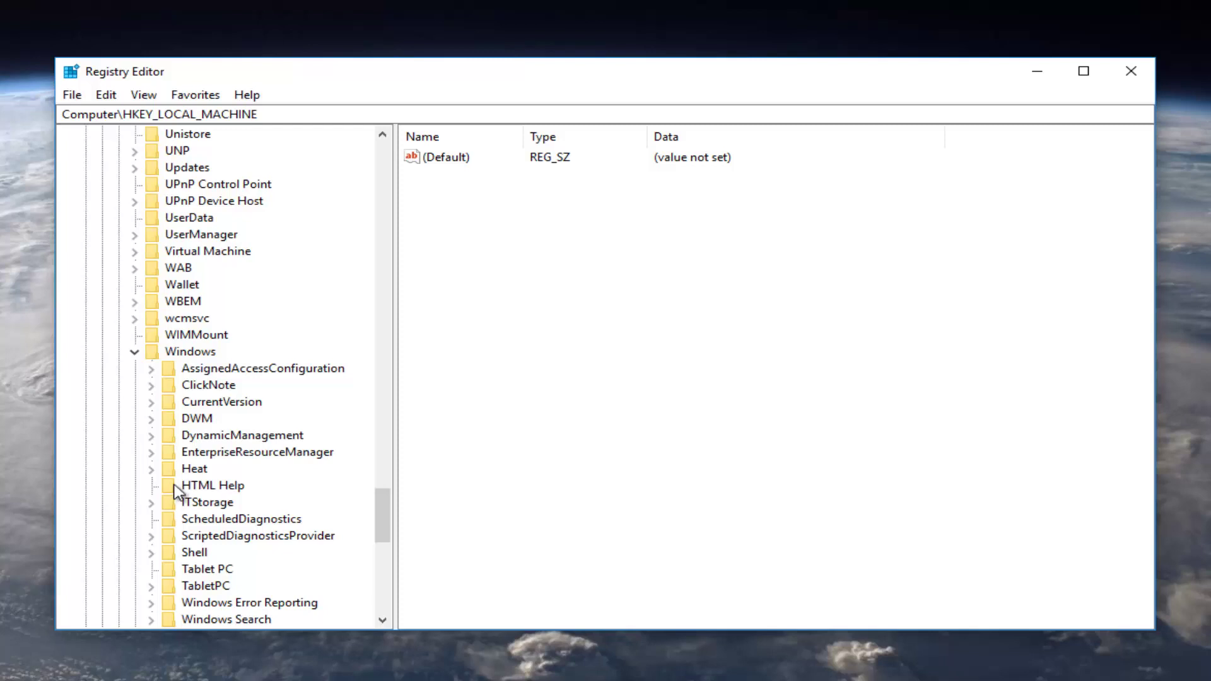
pyautogui.click(199, 404)
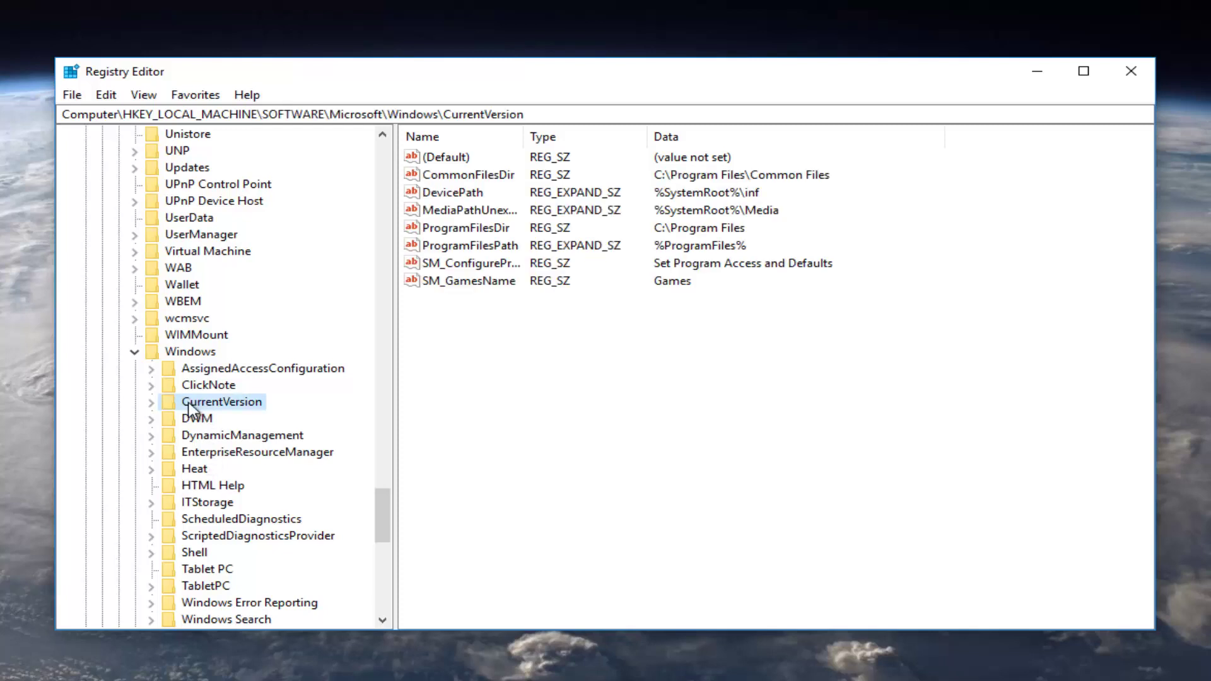
# Widen the Name column so full value names show, and select ProgramFilesDir.
pyautogui.click(525, 114)
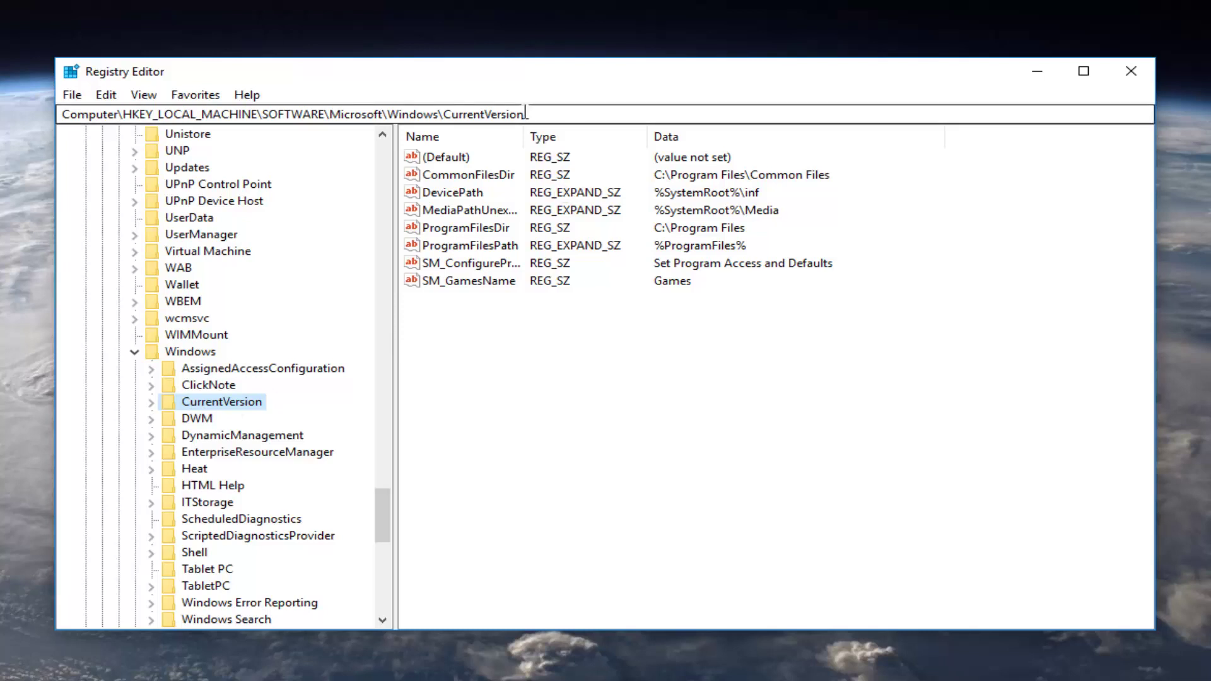
pyautogui.moveTo(523, 135); pyautogui.dragTo(609, 131)
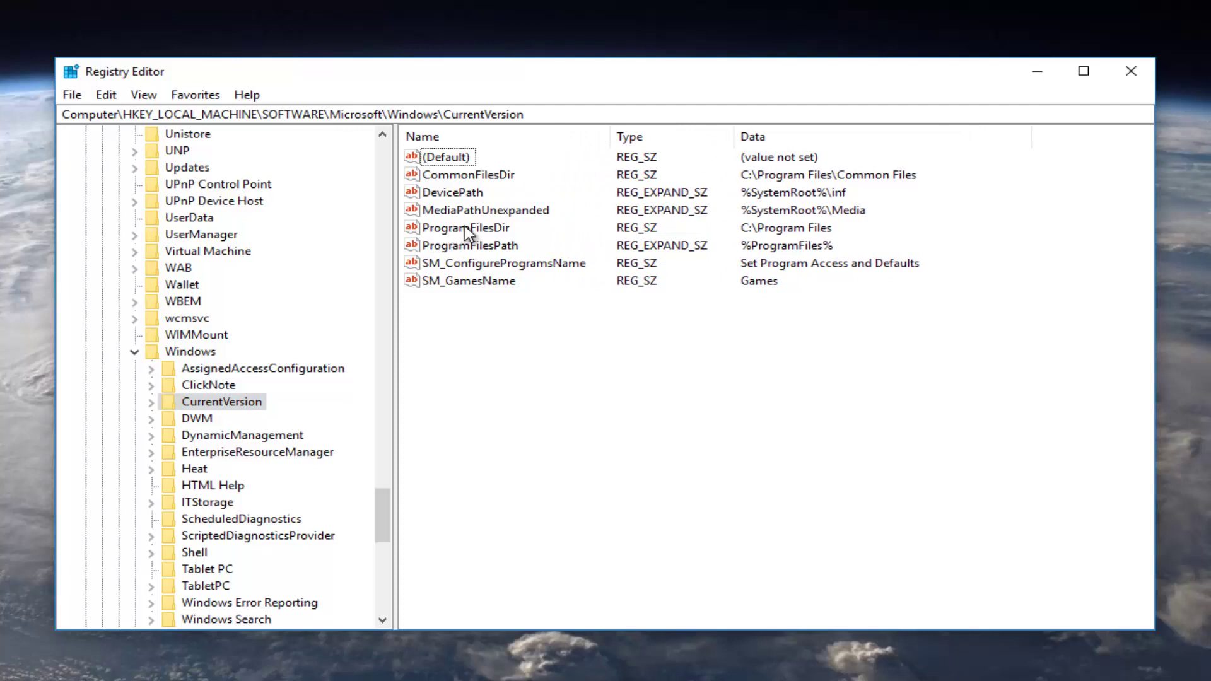
pyautogui.click(470, 229)
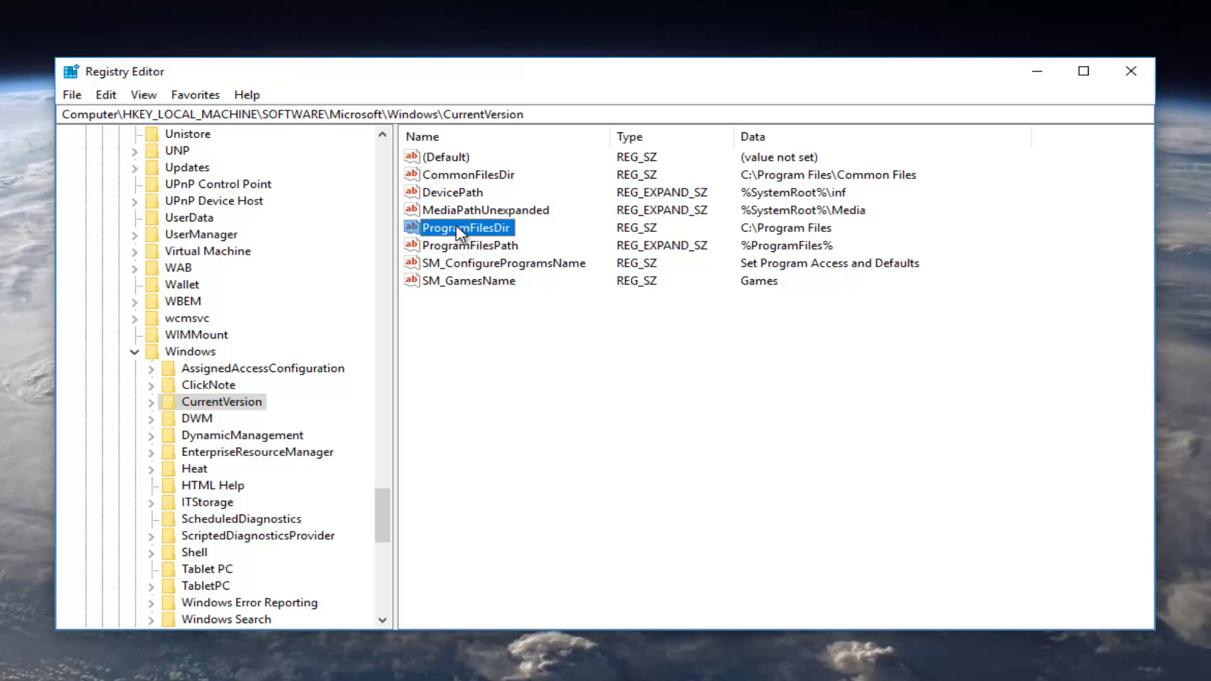
# Open ProgramFilesDir in the Edit String dialog, showing its data C:\Program Files.
pyautogui.doubleClick(464, 230)
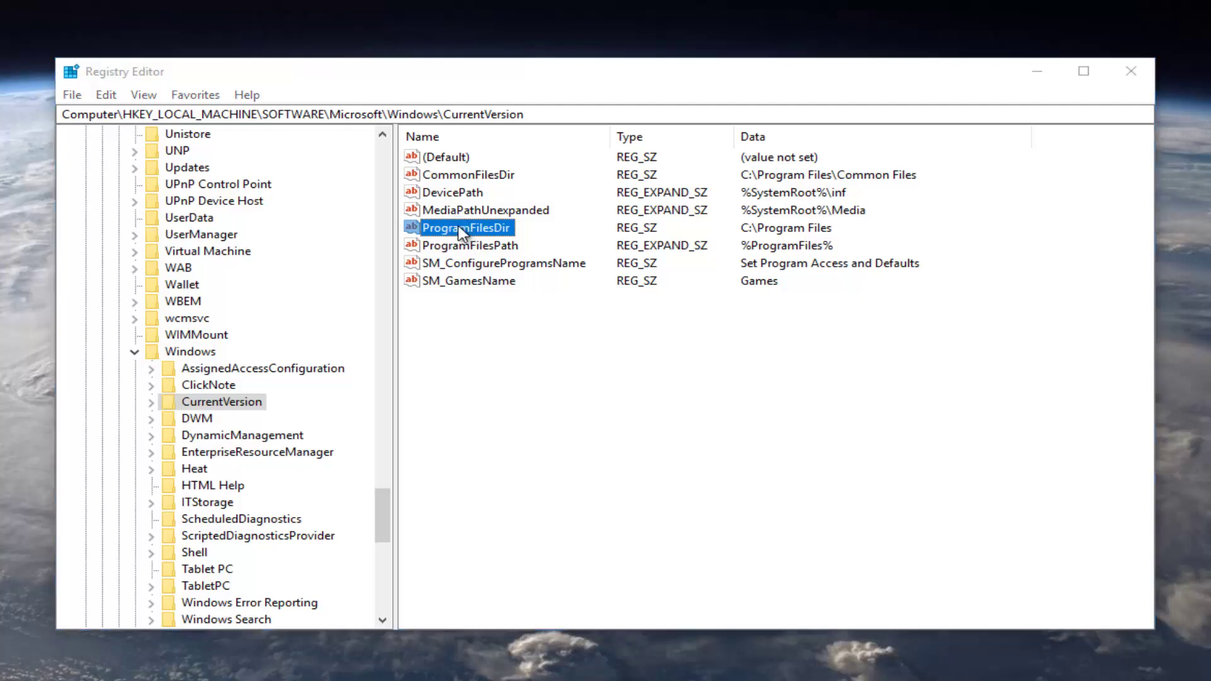
pyautogui.click(264, 248)
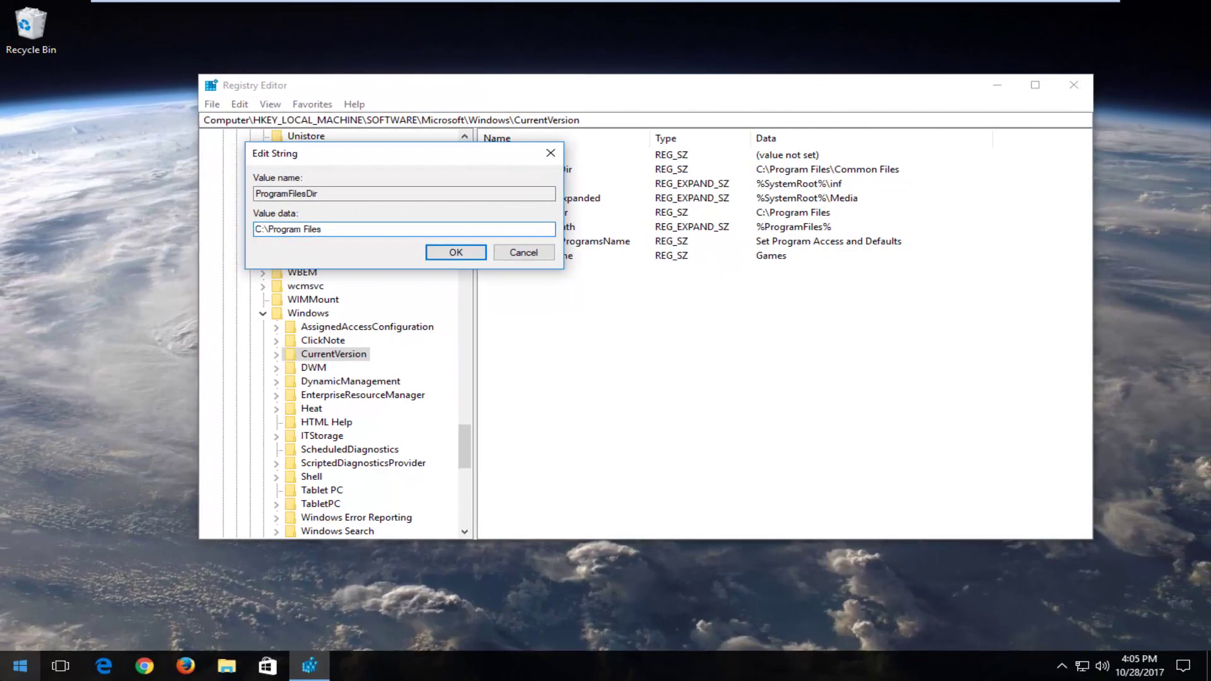
pyautogui.click(19, 665)
# Search 'computer' from Start and open This PC to check drives C: and D:.
pyautogui.click(19, 665)
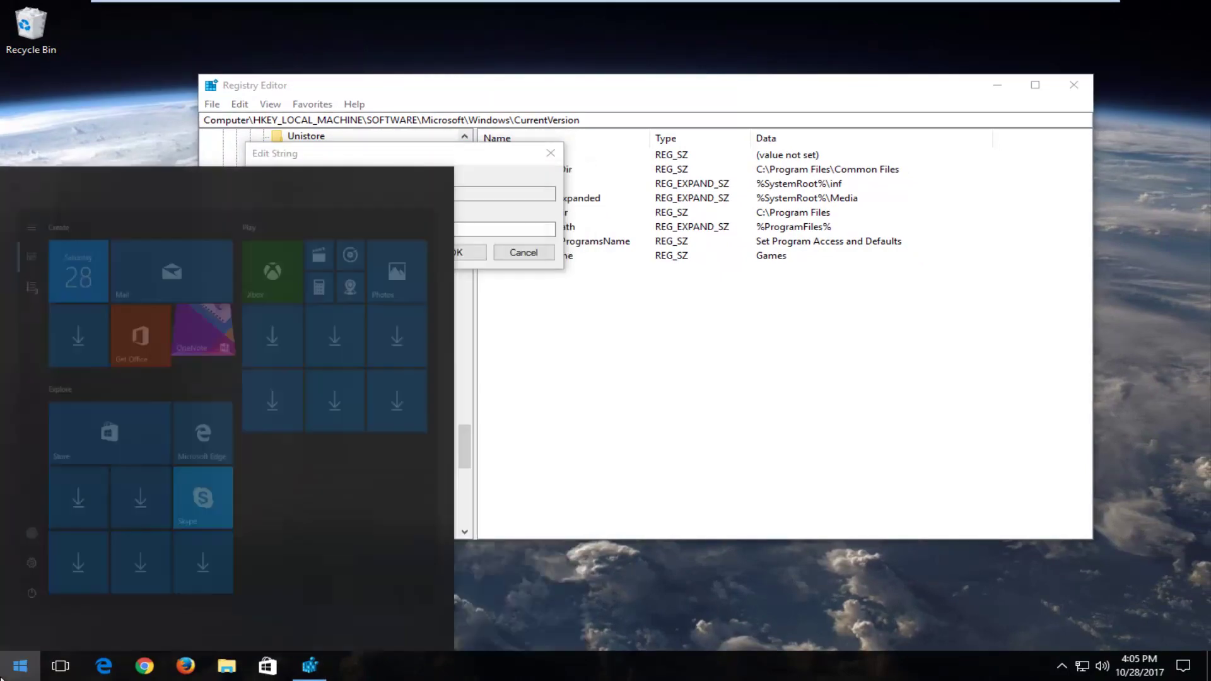
pyautogui.write('computer')
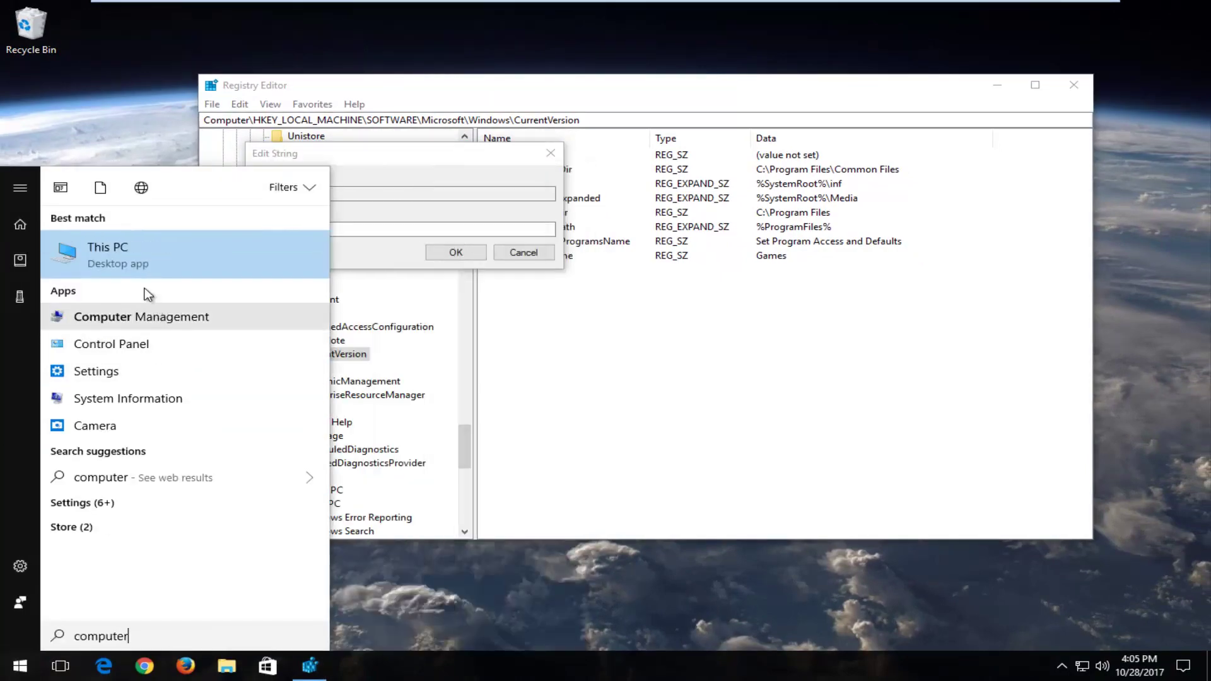
pyautogui.click(111, 252)
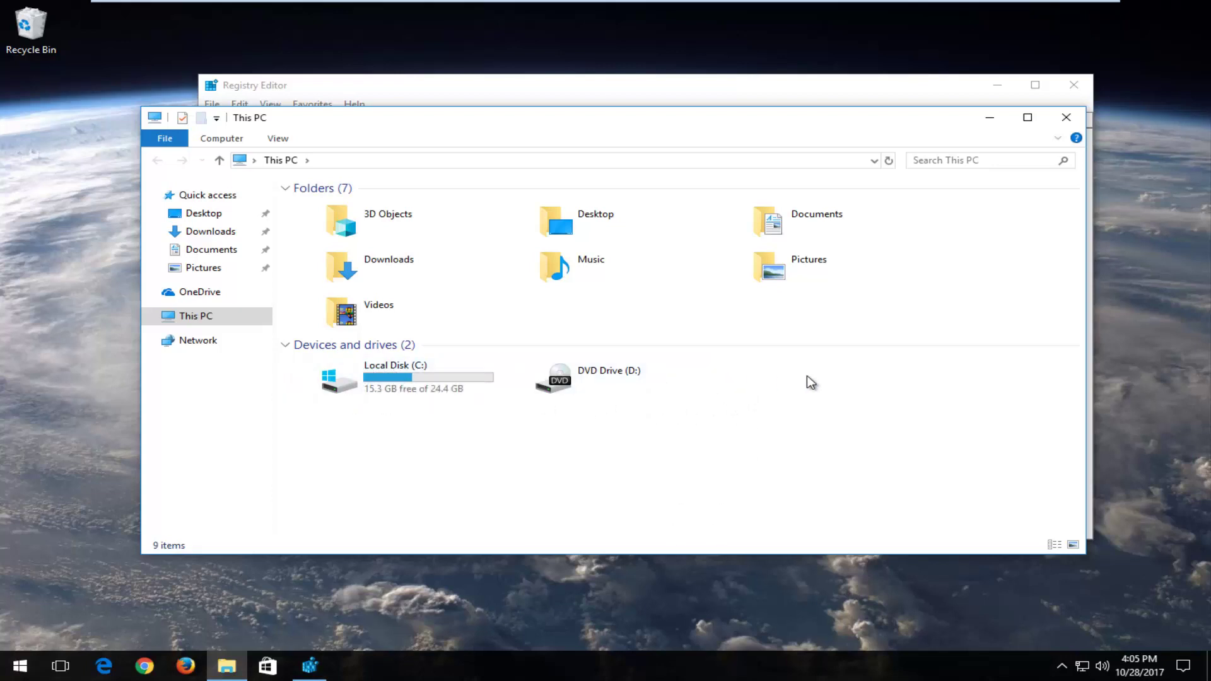
# Change ProgramFilesDir's data from C:\Program Files to D:\Program Files and save it.
pyautogui.click(990, 117)
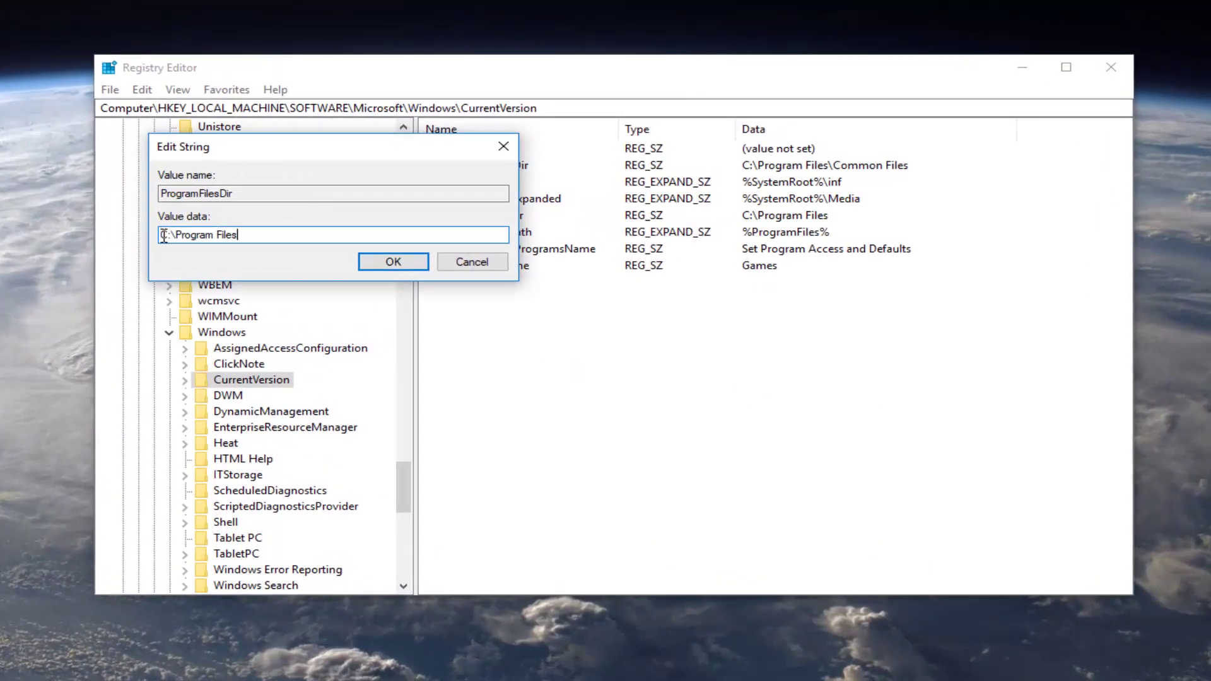
pyautogui.moveTo(166, 235); pyautogui.dragTo(140, 238)
pyautogui.write('D')
pyautogui.press('End')
pyautogui.click(387, 265)
pyautogui.click(765, 219)
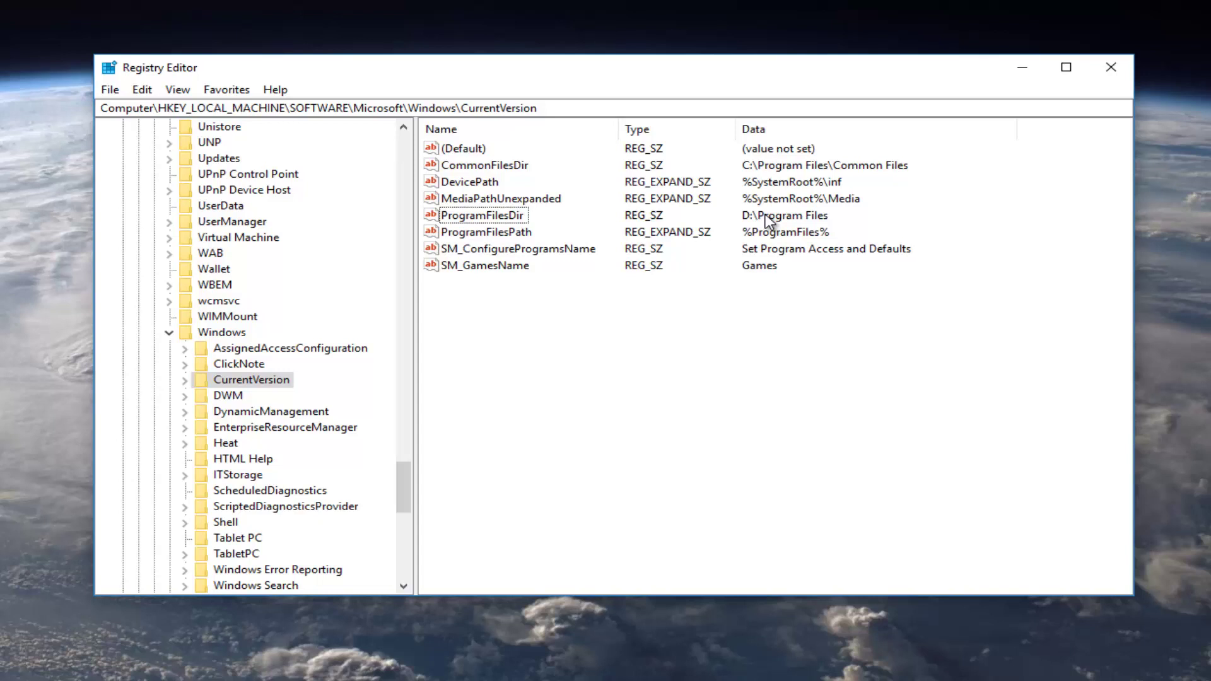
# Verify ProgramFilesDir now reads D:\Program Files, then minimize Registry Editor.
pyautogui.click(465, 233)
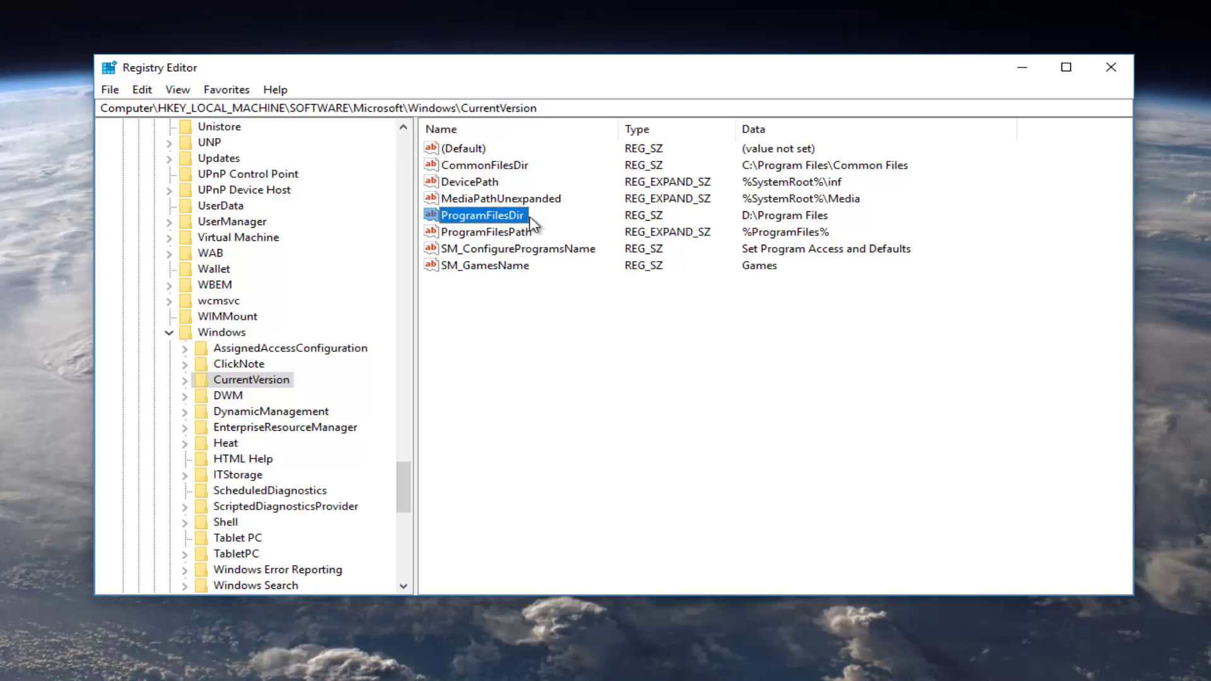
pyautogui.click(751, 215)
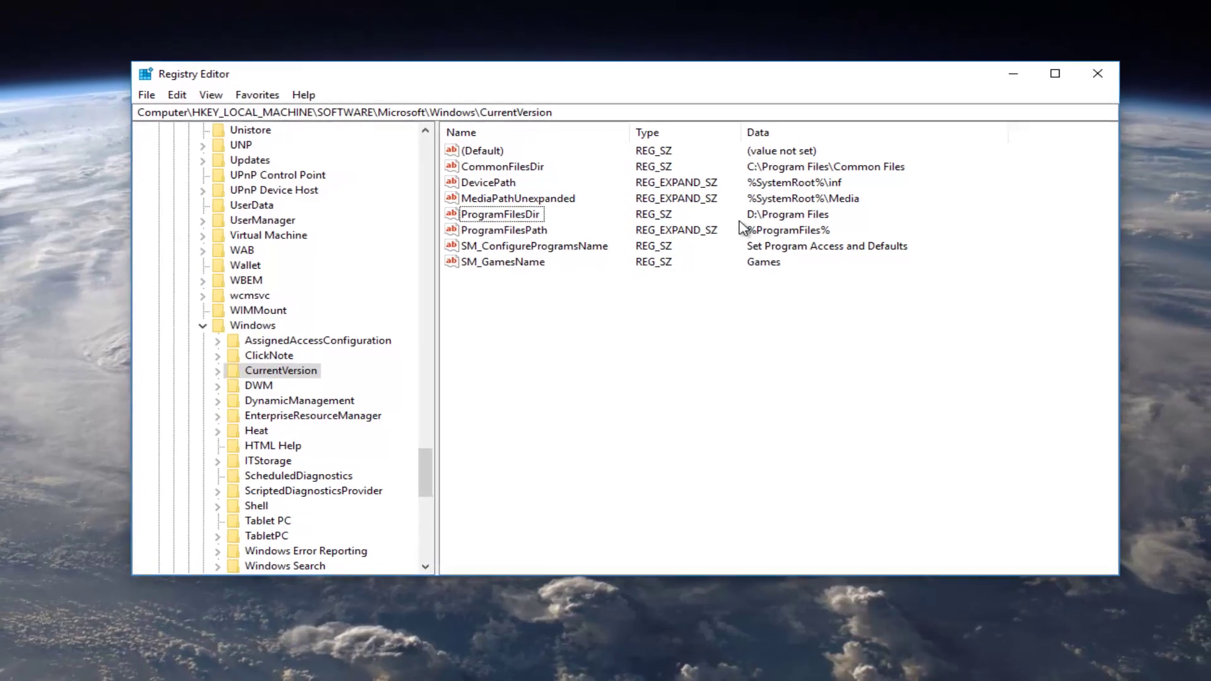
pyautogui.click(999, 83)
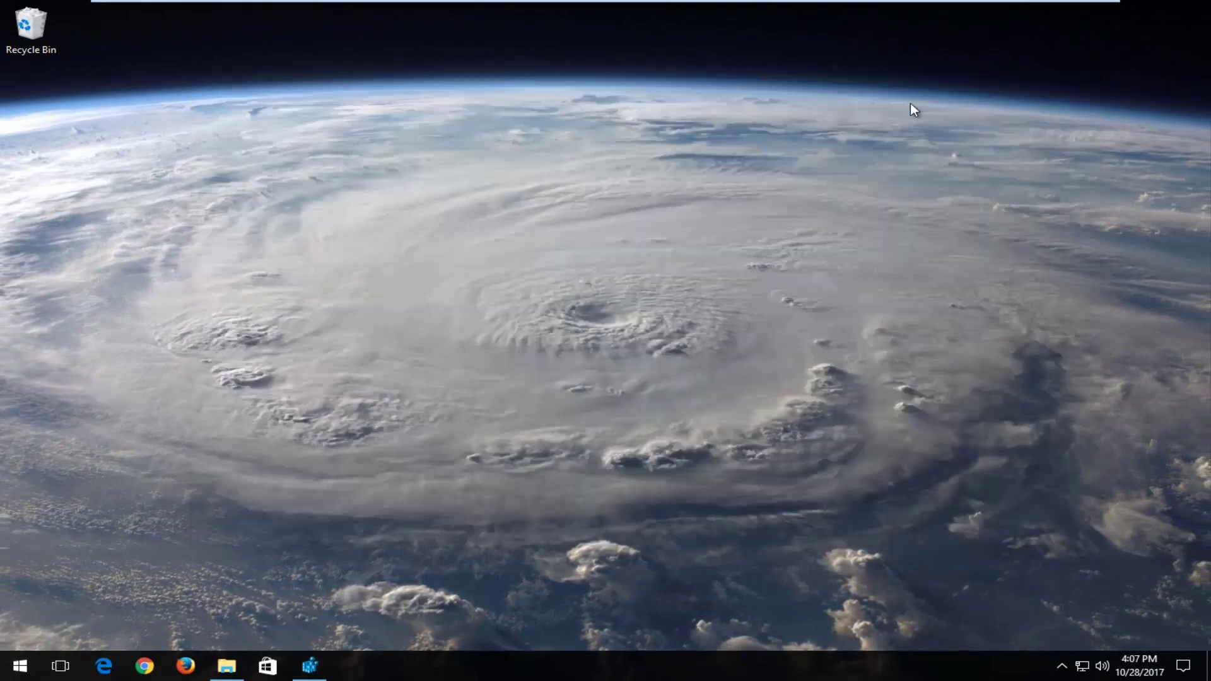